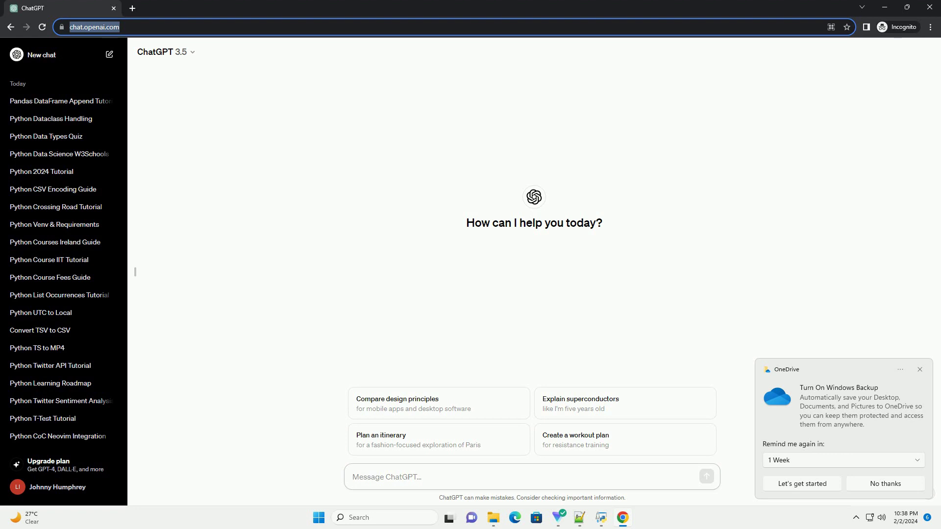
pyautogui.write('write an informative tutorial about python dataframe append list as row with code example')
# Send the request for a tutorial on appending a list as a pandas DataFrame row
pyautogui.press('Return')
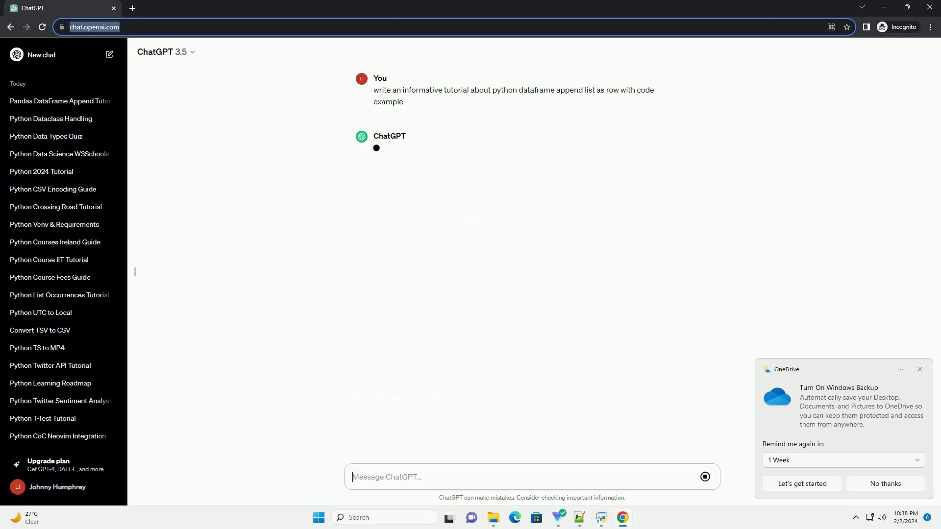